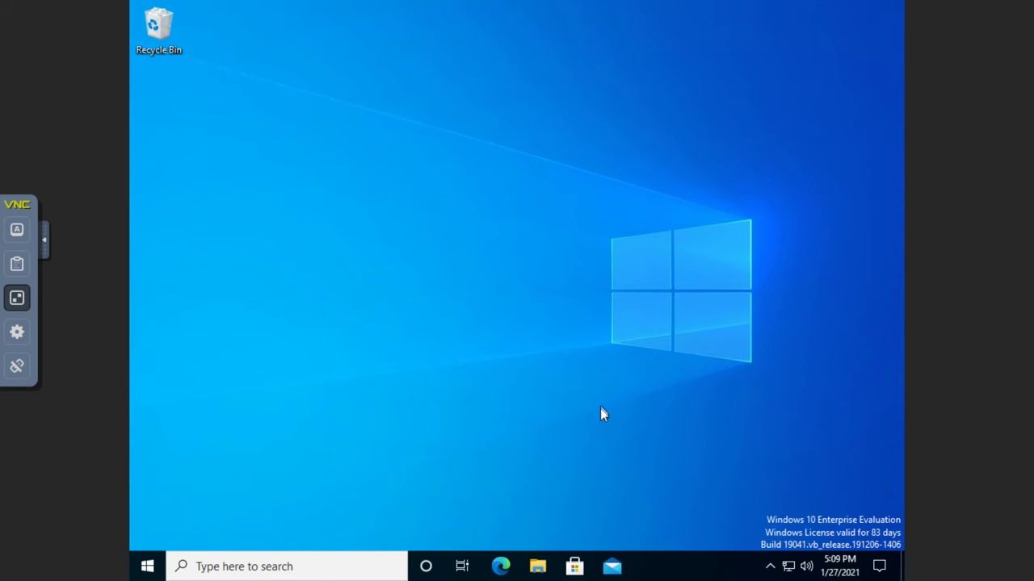
Show This PC in File Explorer, browse into Local Disk (C:) and back, then bring up its shortcut menu
left_click(535, 567)
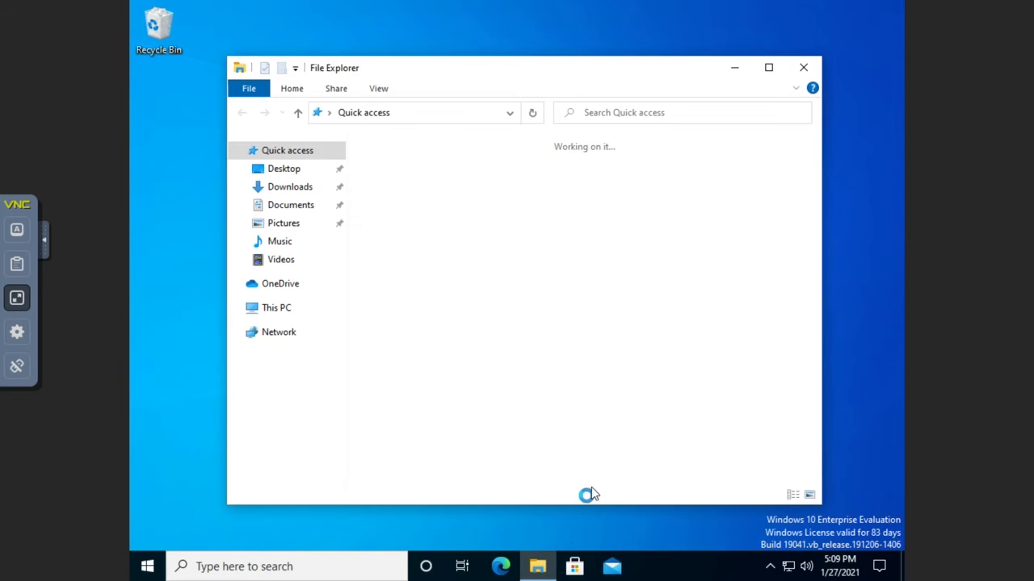
left_click(266, 312)
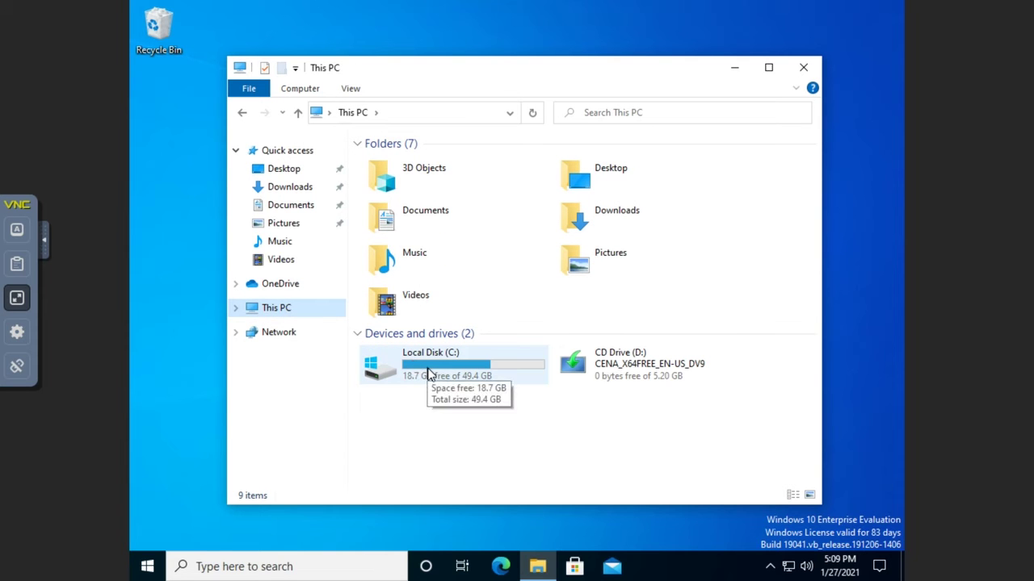
double_click(429, 376)
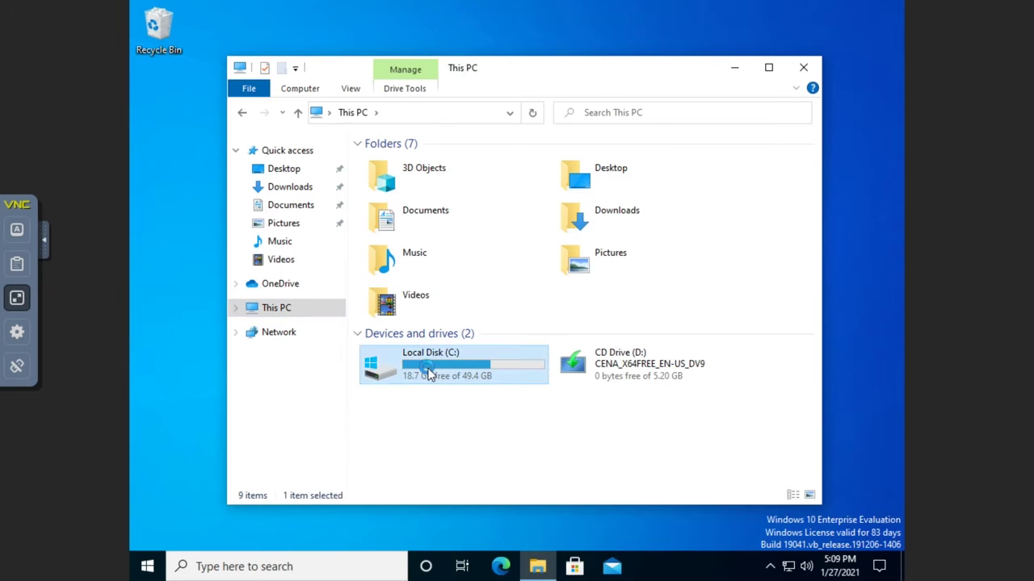
left_click(299, 114)
right_click(428, 370)
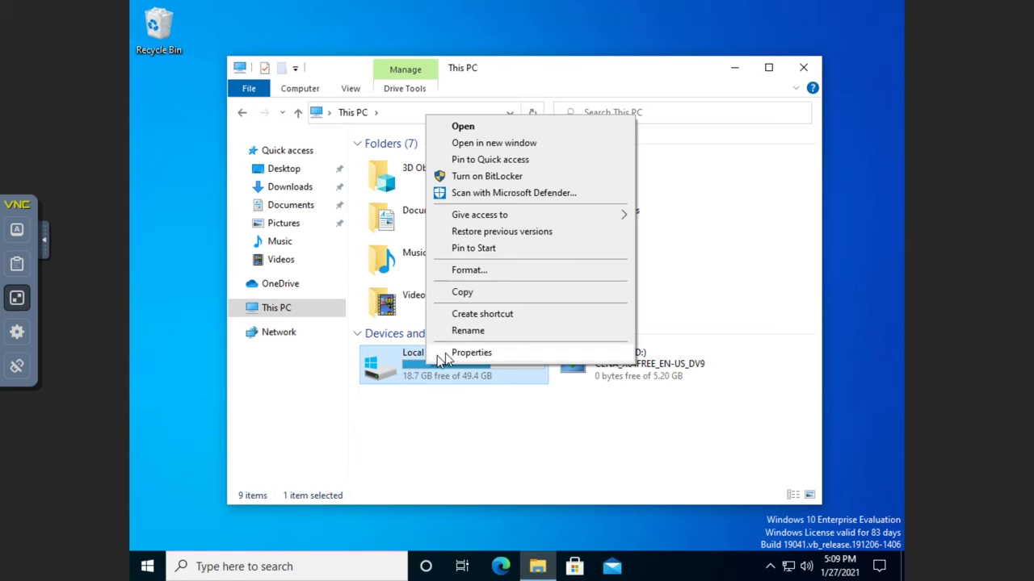
Open Local Disk (C:) Properties (30.7 GB used, 18.7 GB free) and move the dialog up-left
left_click(469, 353)
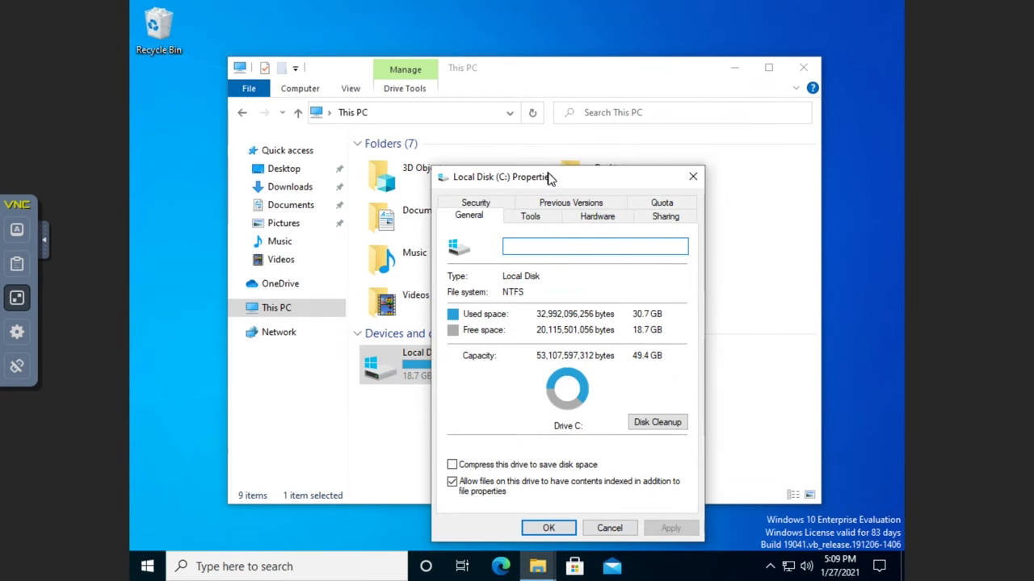
left_click_drag(551, 177, 519, 121)
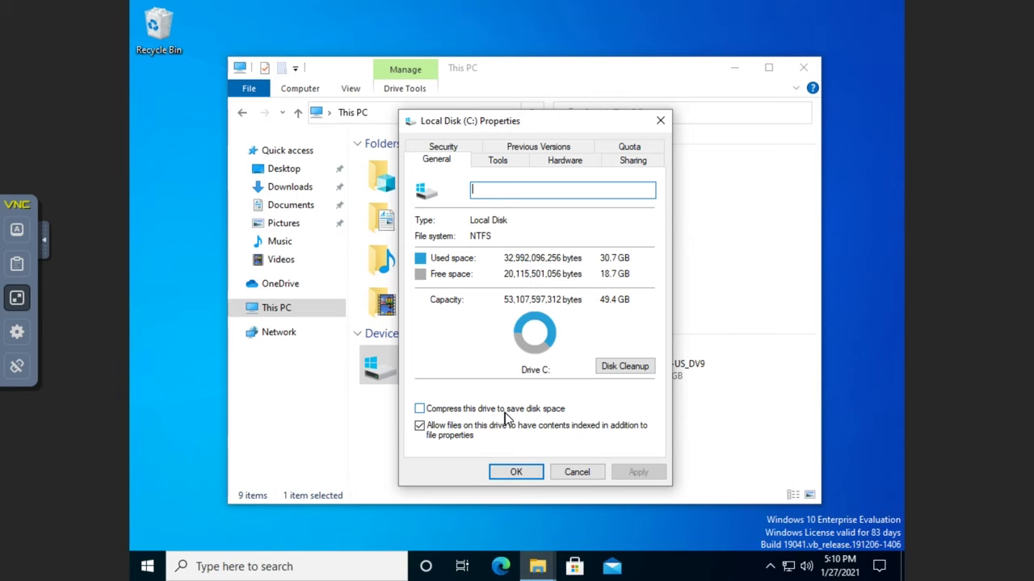
Check the C: drive for file system errors, then view its Hardware, Sharing and Quota pages
left_click(498, 161)
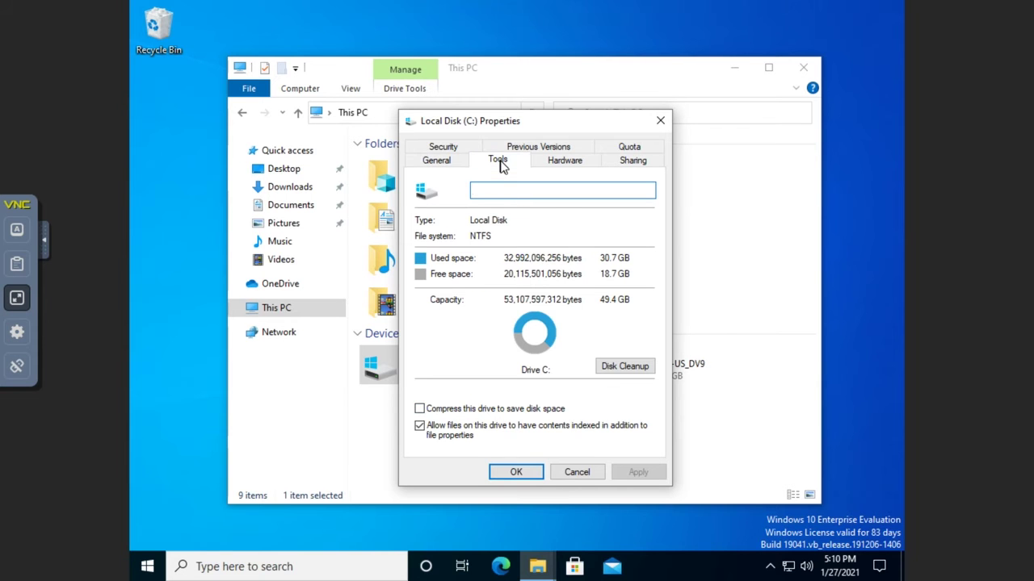
left_click(580, 232)
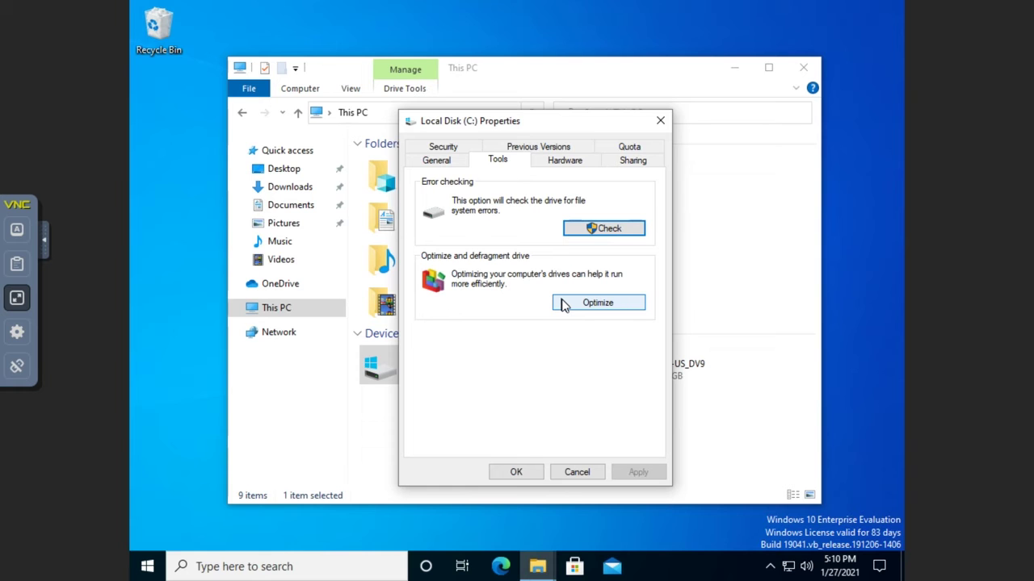
left_click(564, 166)
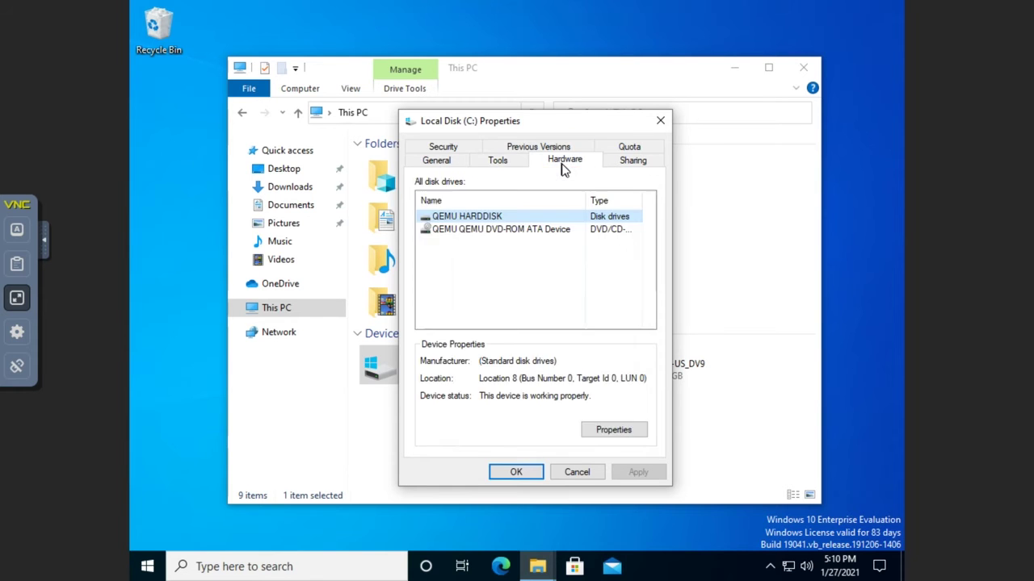
left_click(623, 164)
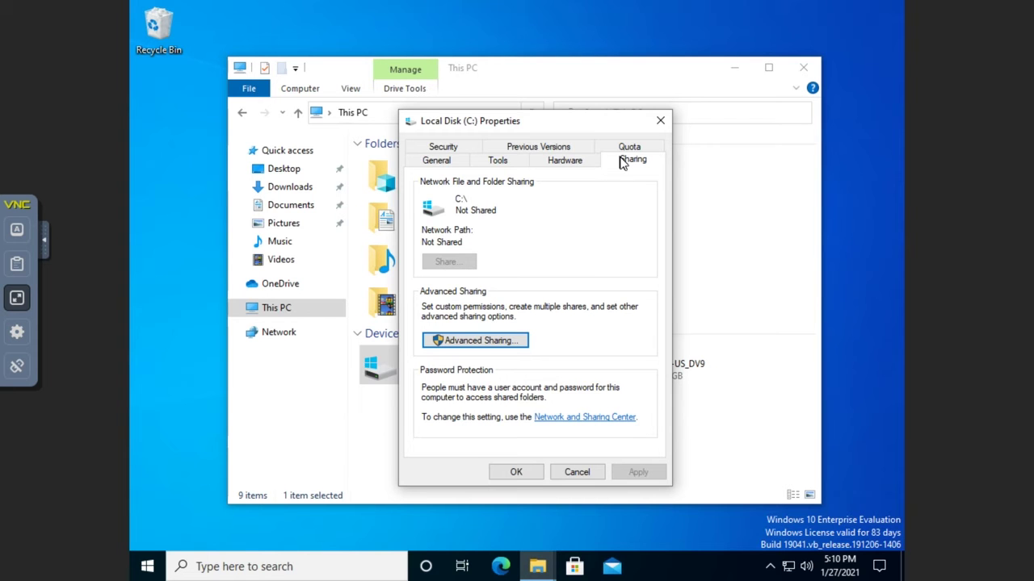
left_click(620, 150)
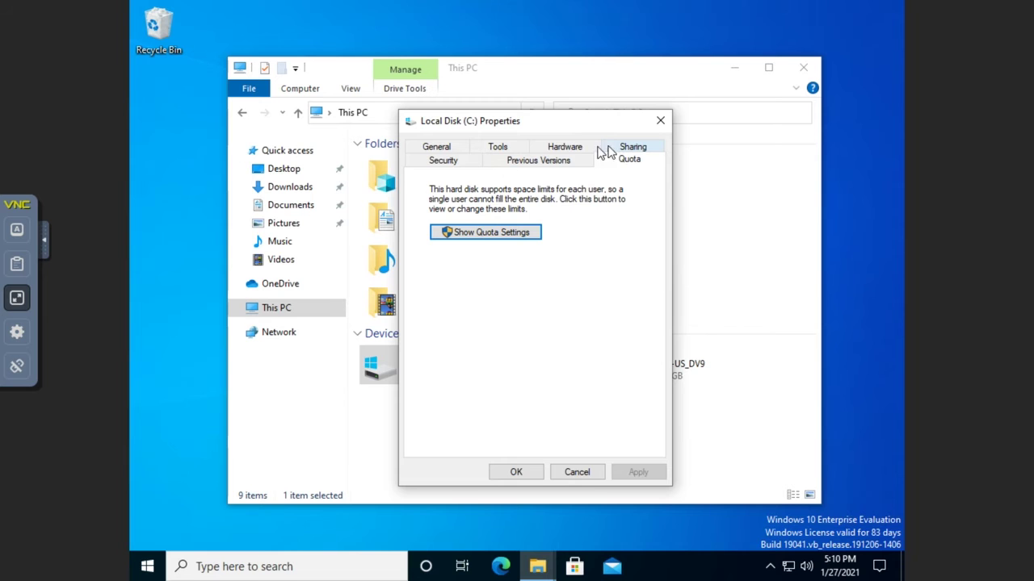
View the C: drive's Previous Versions and Security pages, then close Properties and File Explorer
left_click(519, 163)
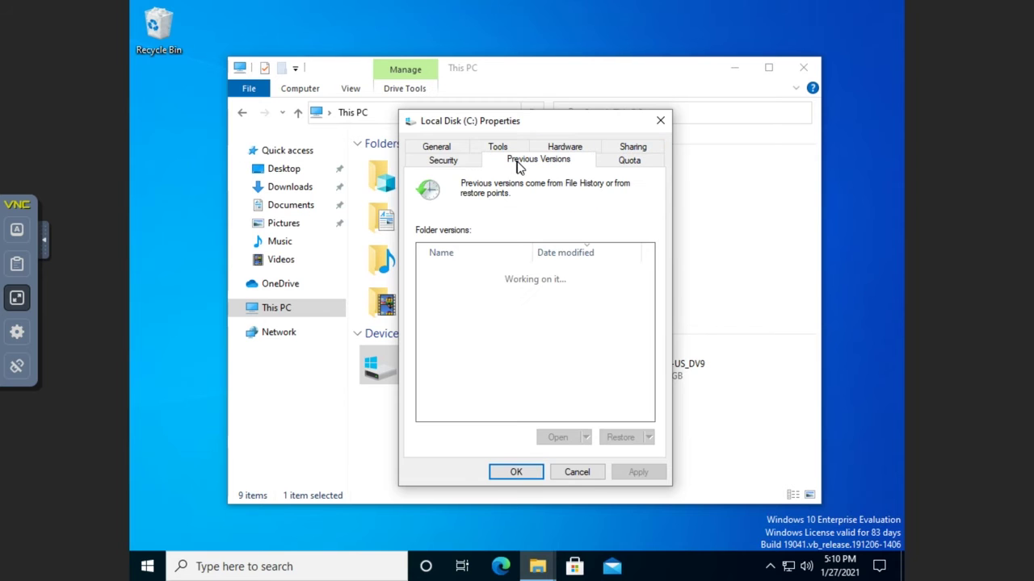
left_click(441, 163)
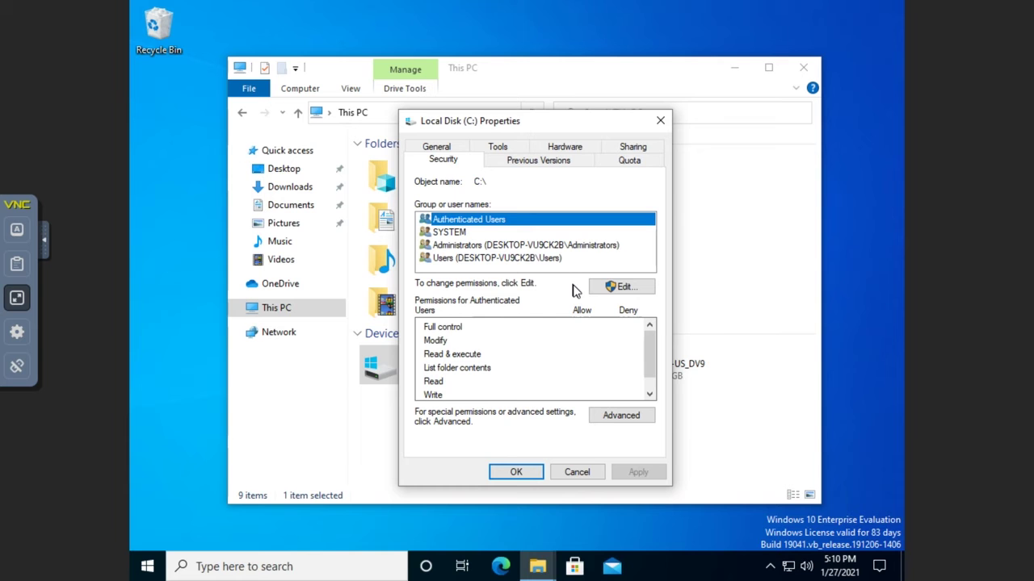
left_click(660, 124)
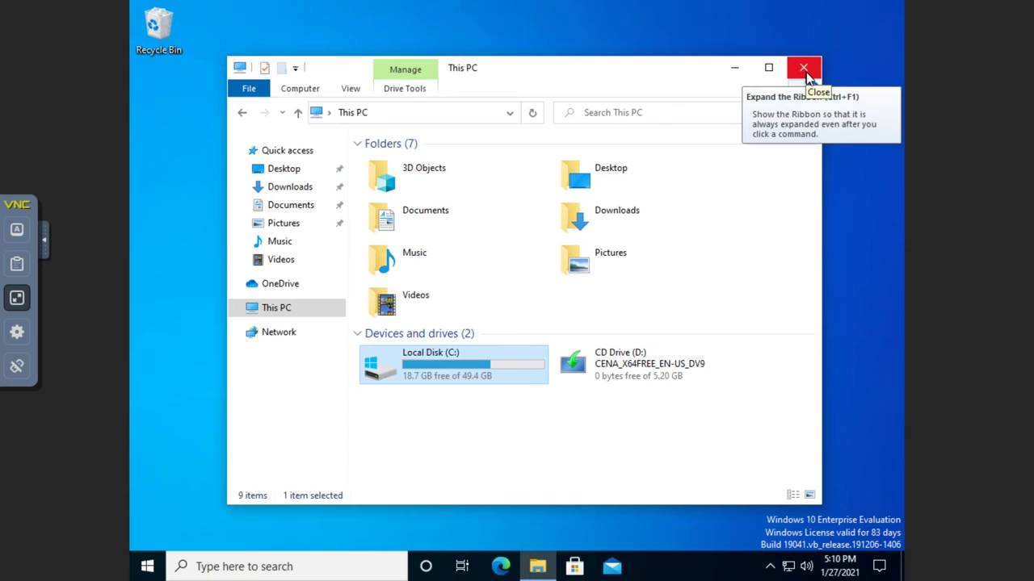
left_click(804, 69)
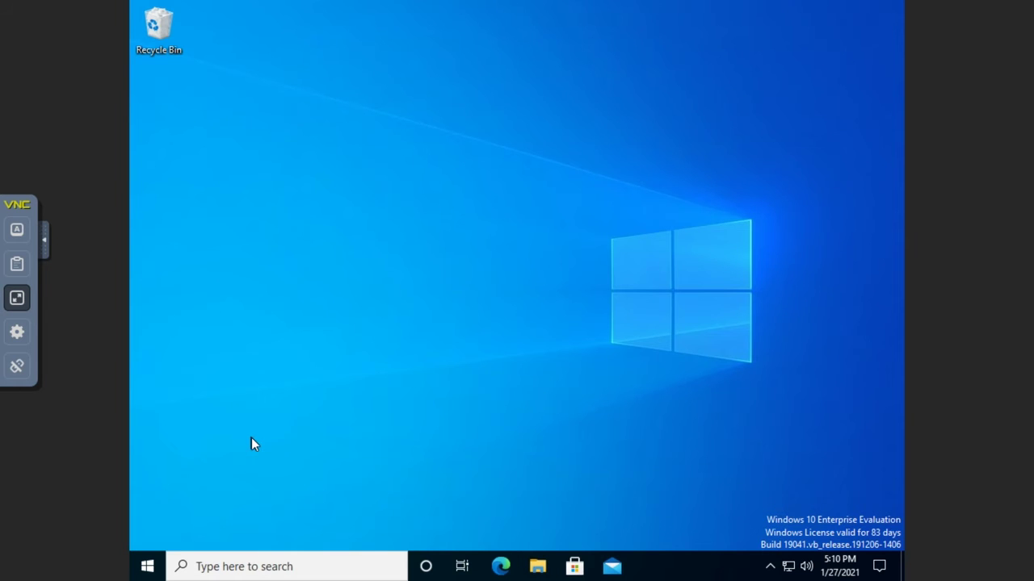
Search Windows for 'disk', replace it with 'computer', and launch Computer Management
left_click(289, 570)
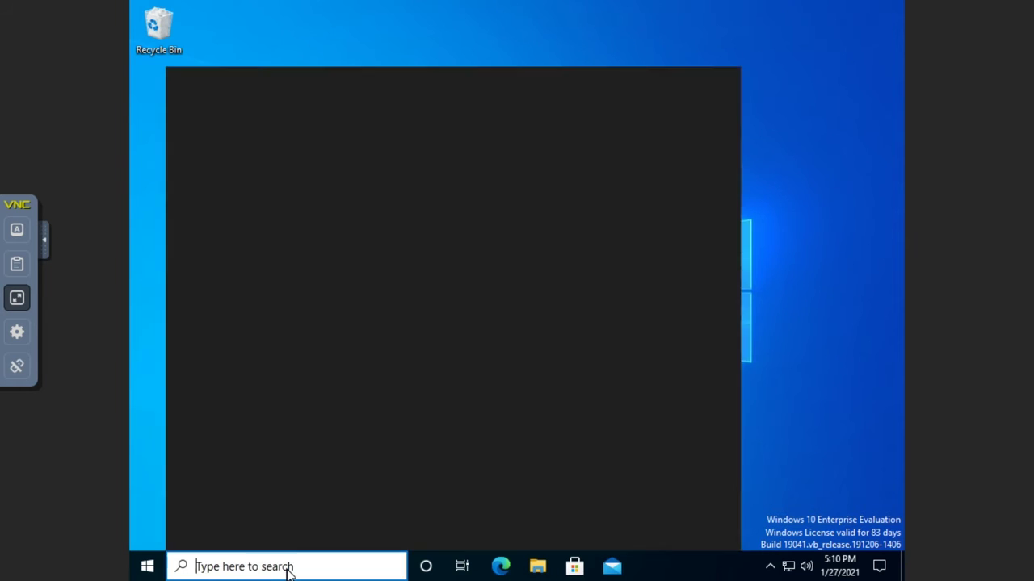
type("disk")
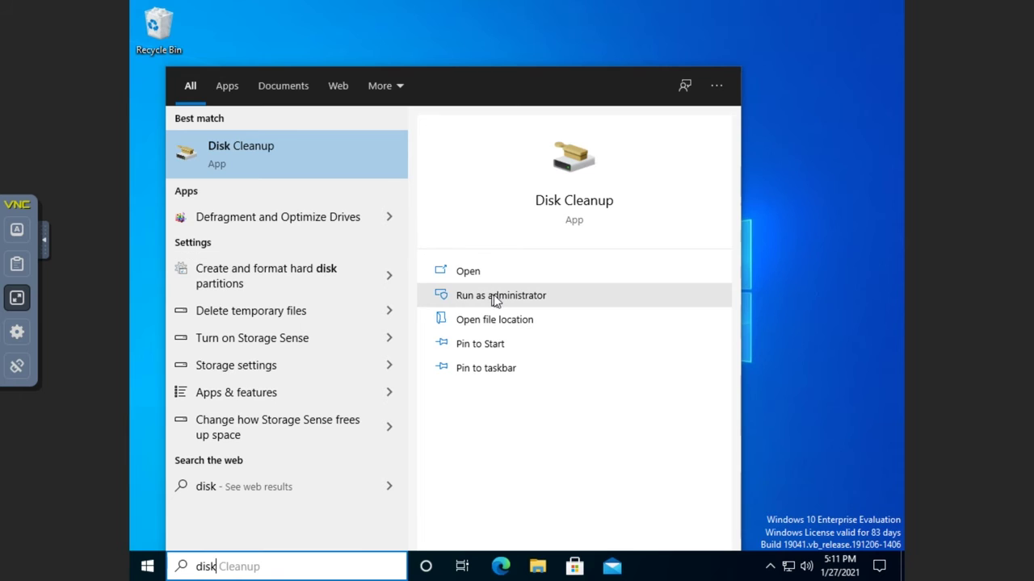
left_click(299, 567)
key("BackSpace")
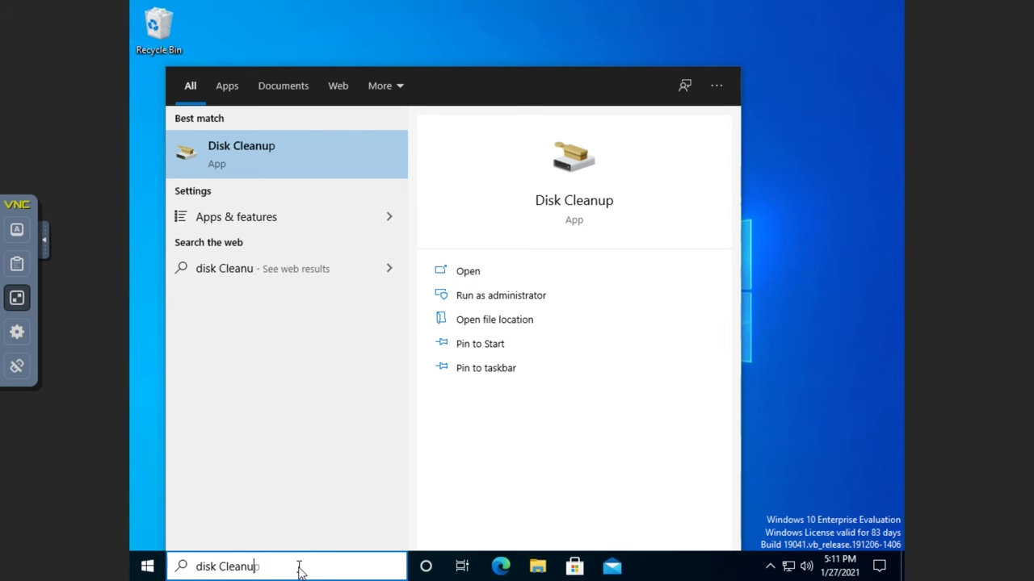
key("BackSpace")
key("BackSpace")
key("BackSpace")
key("BackSpace")
key("BackSpace")
key("BackSpace")
key("BackSpace")
key("BackSpace")
key("BackSpace")
key("BackSpace")
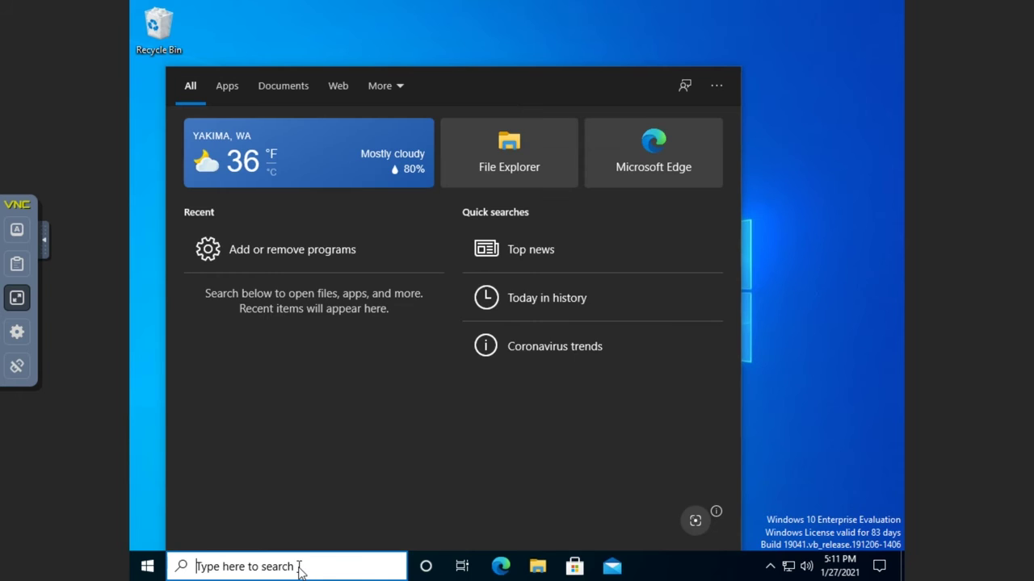
type("computer")
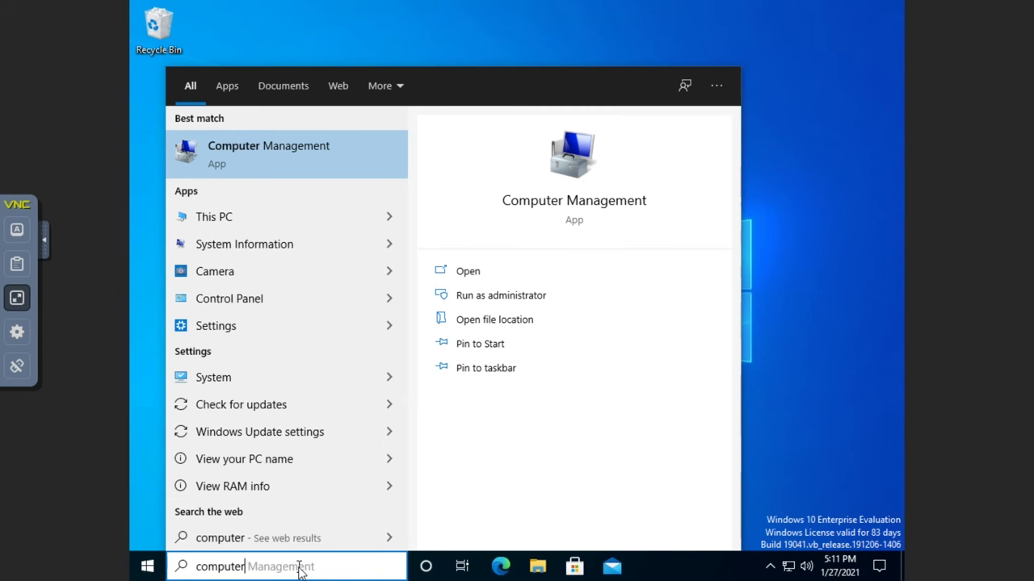
left_click(297, 151)
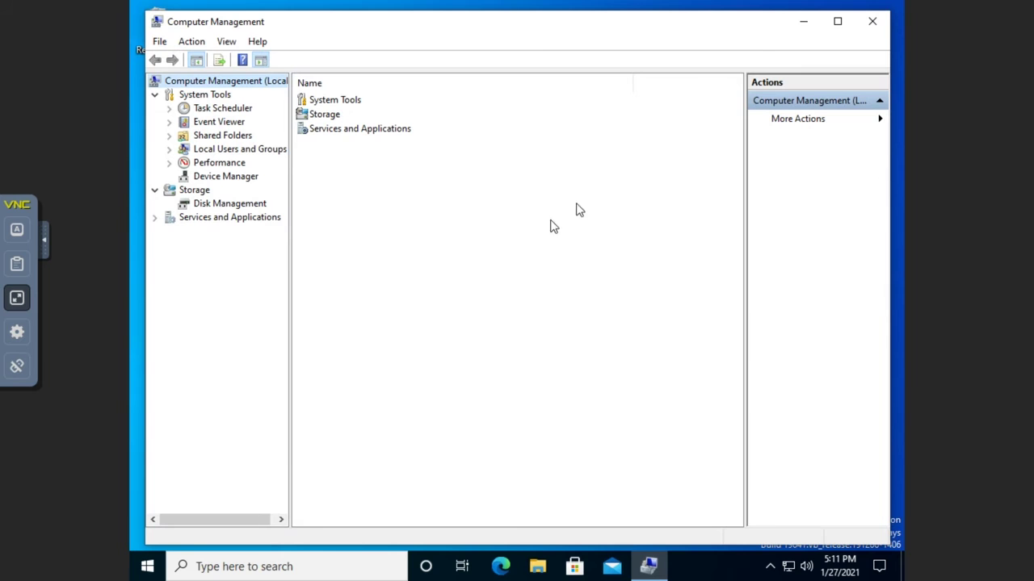
Maximize the Computer Management window
left_click(838, 24)
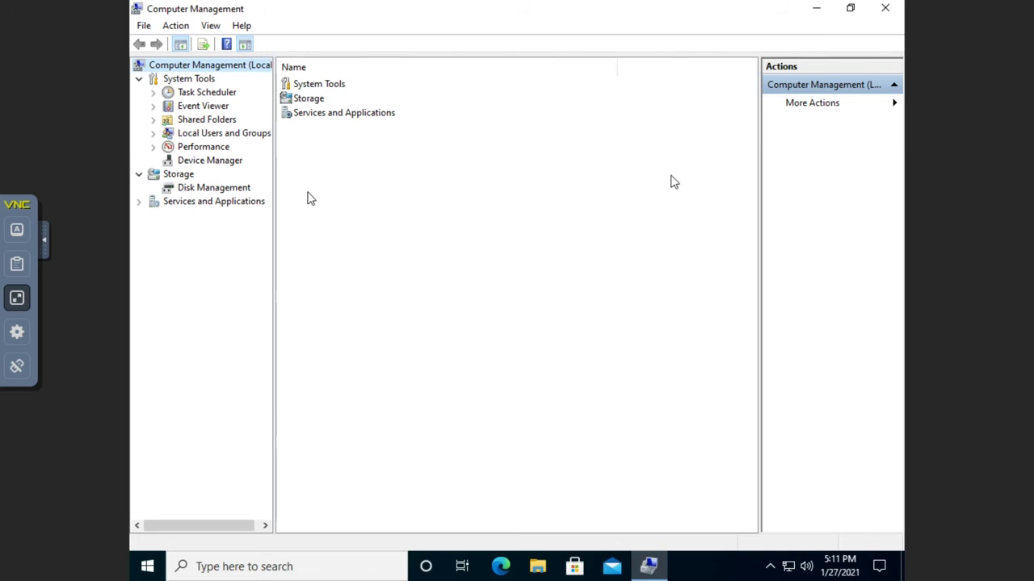
Close Computer Management and launch Disk Management via the 'disk' search's partition-formatting result
left_click(885, 8)
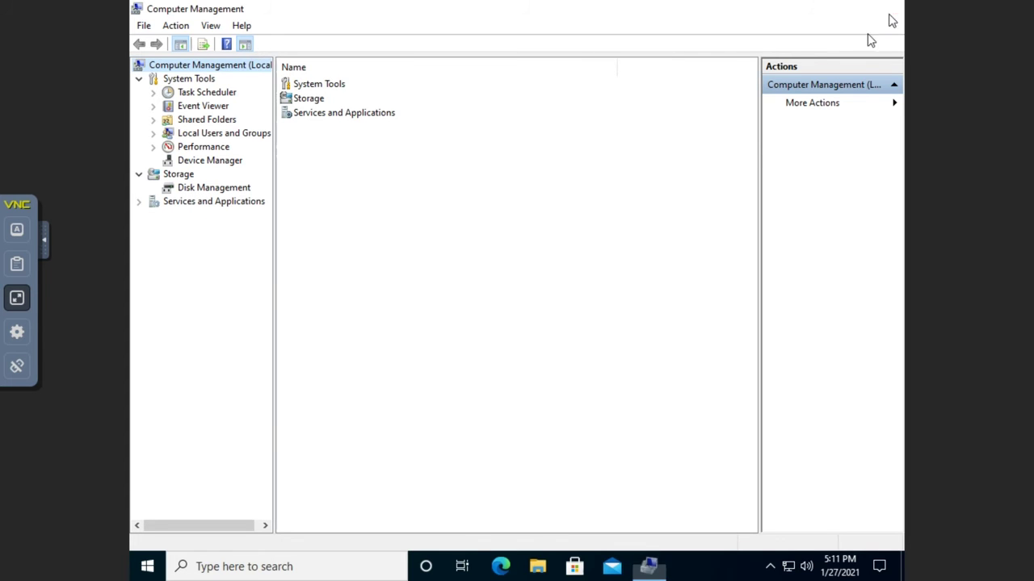
left_click(336, 565)
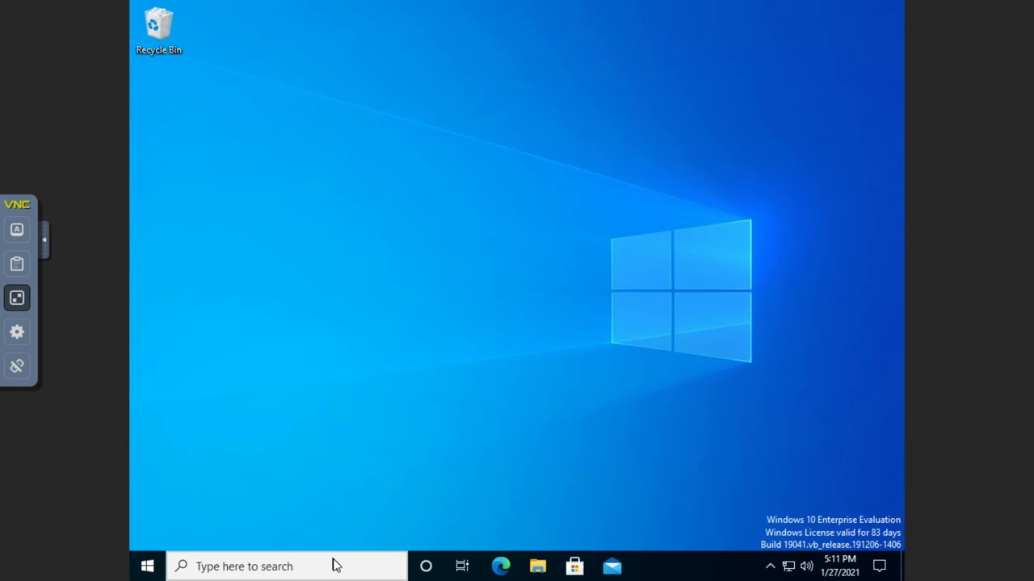
type("disk")
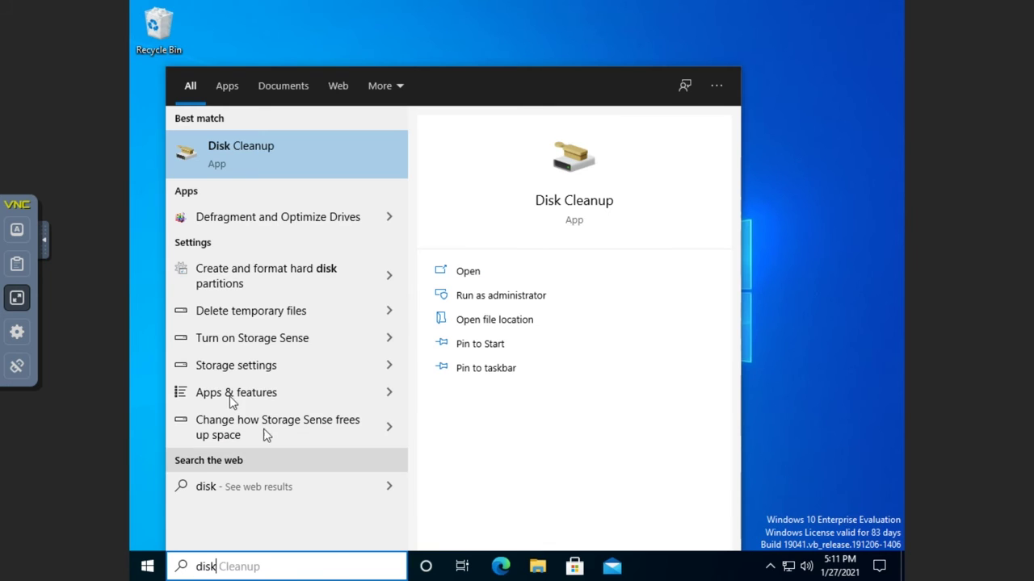
left_click(247, 278)
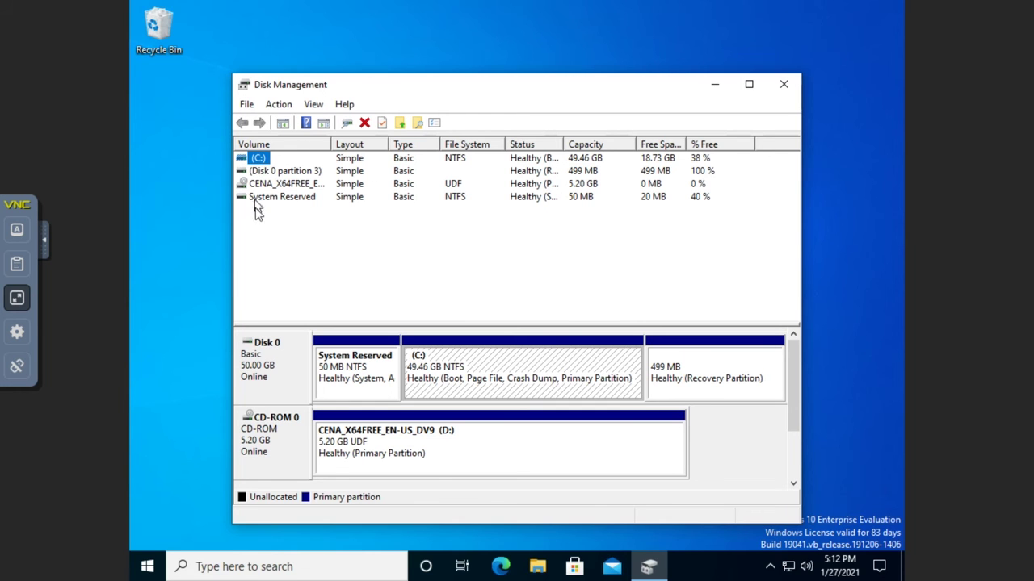
Select the CENA_X64FREE_EN-US_DV9 CD volume, then bring up Disk 0's action menu
left_click(257, 185)
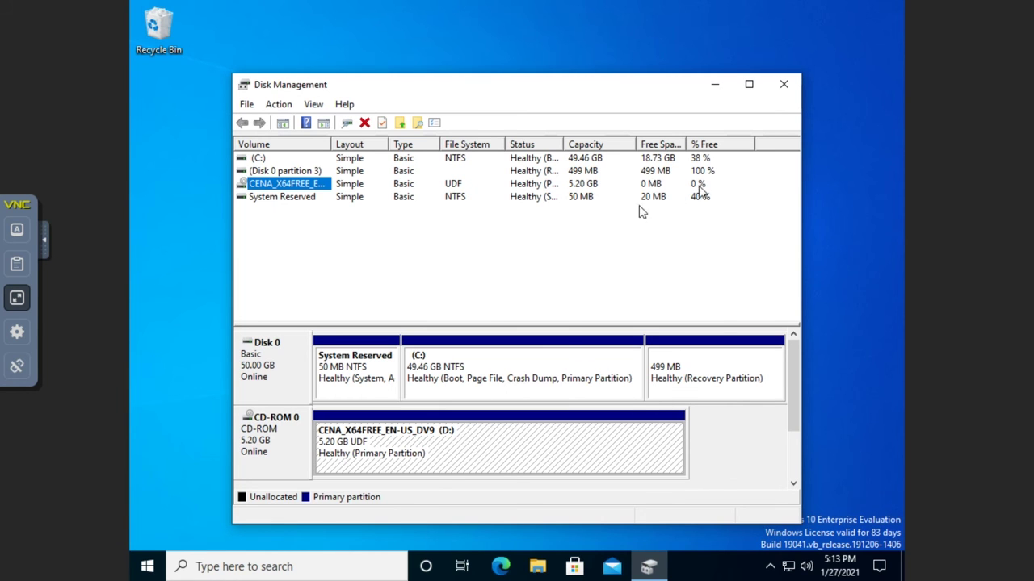
right_click(272, 377)
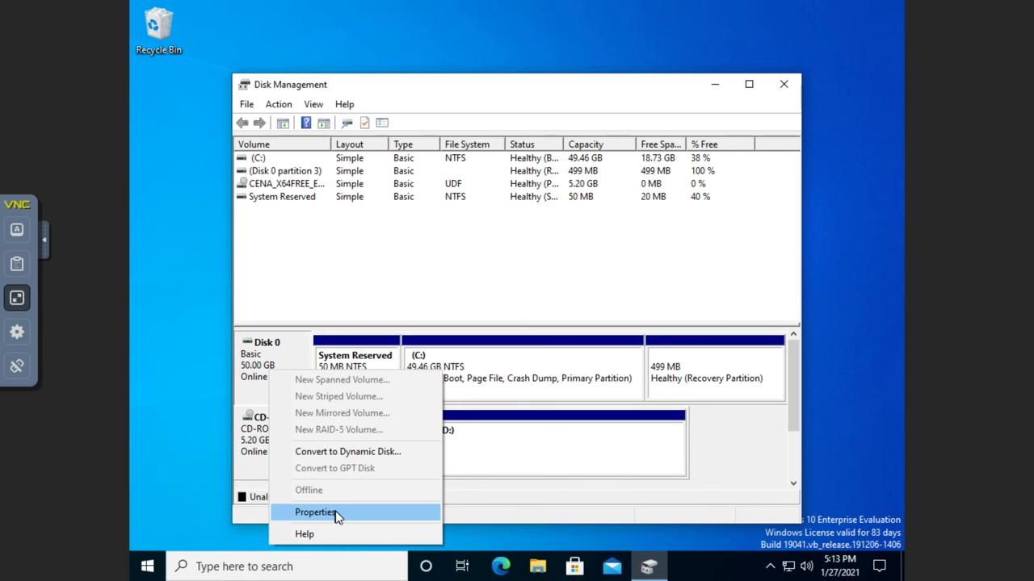
Open the QEMU HARDDISK properties for Disk 0 from its action menu
left_click(335, 513)
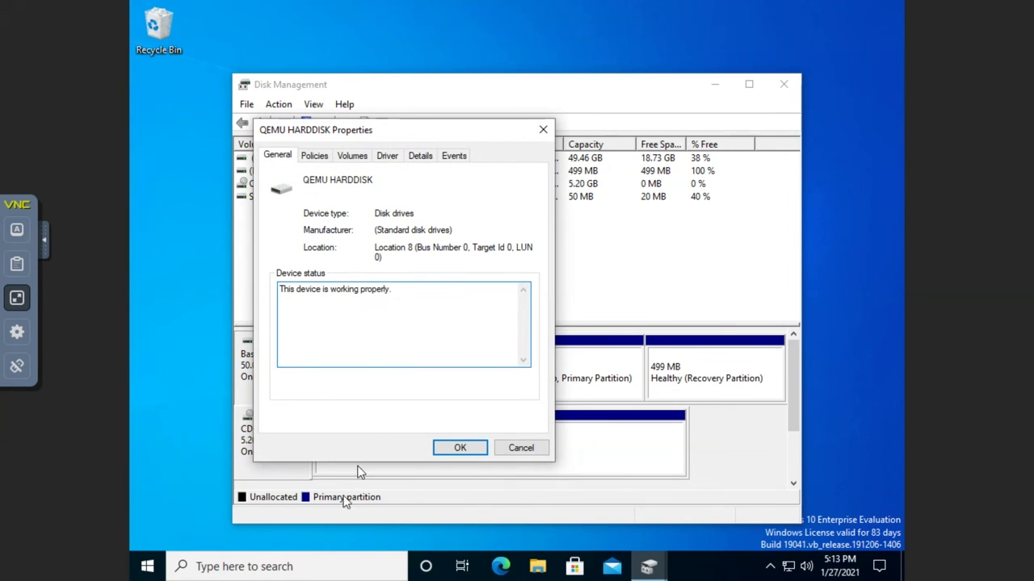
Review Disk 0's Policies, Volumes, Driver, Details and Events pages, then close the dialog
left_click(313, 157)
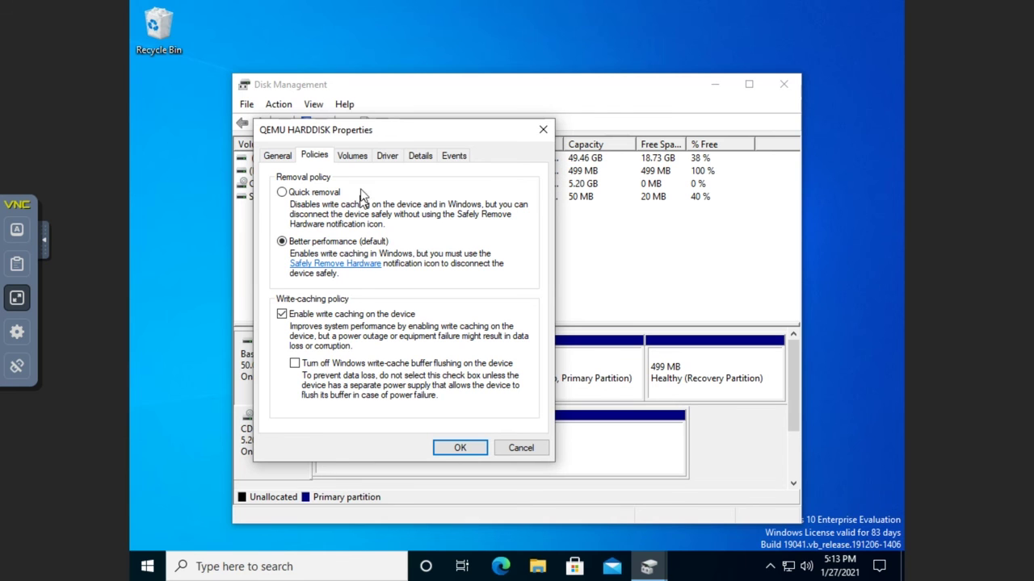
left_click(354, 160)
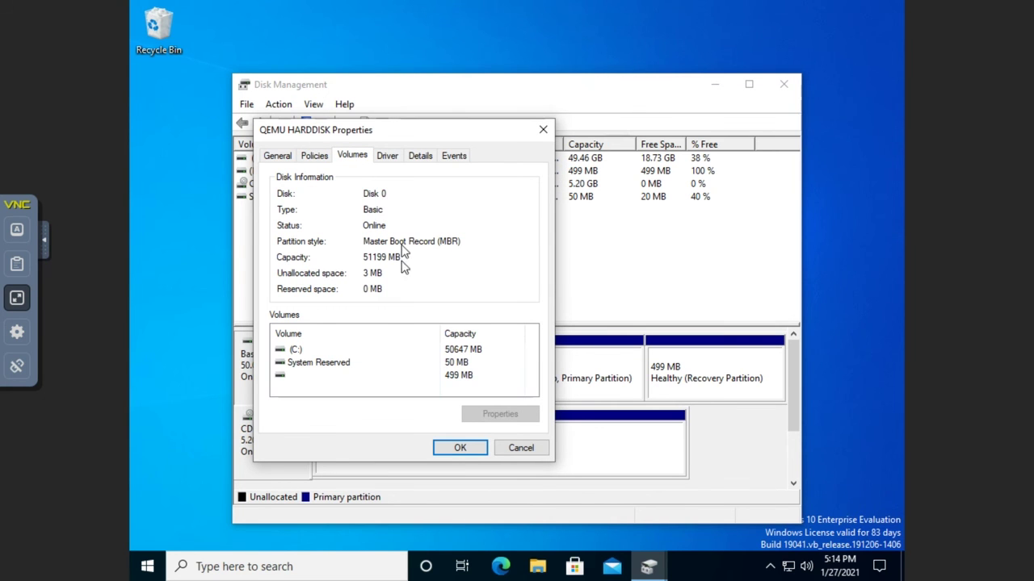
left_click(386, 159)
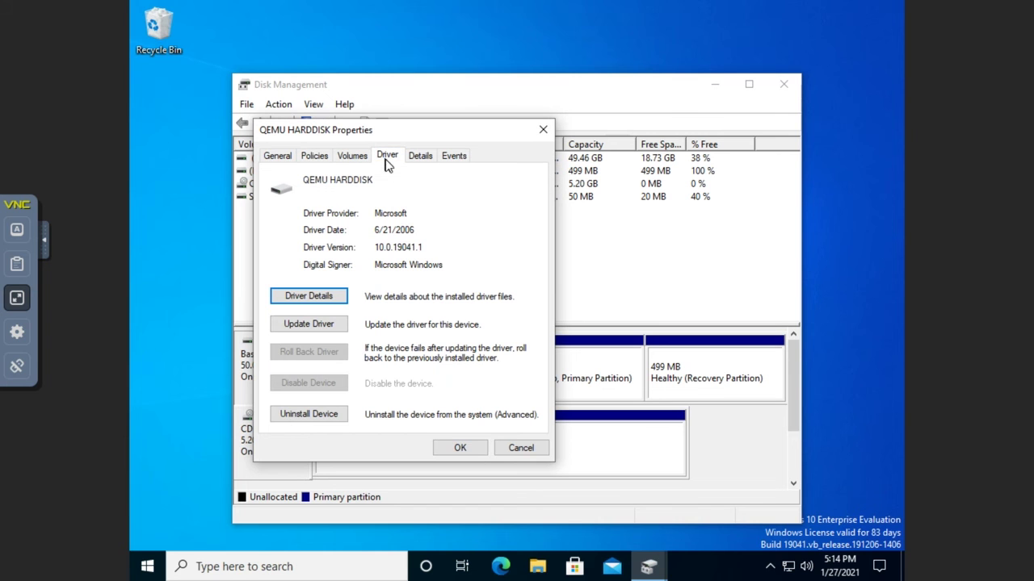
left_click(418, 159)
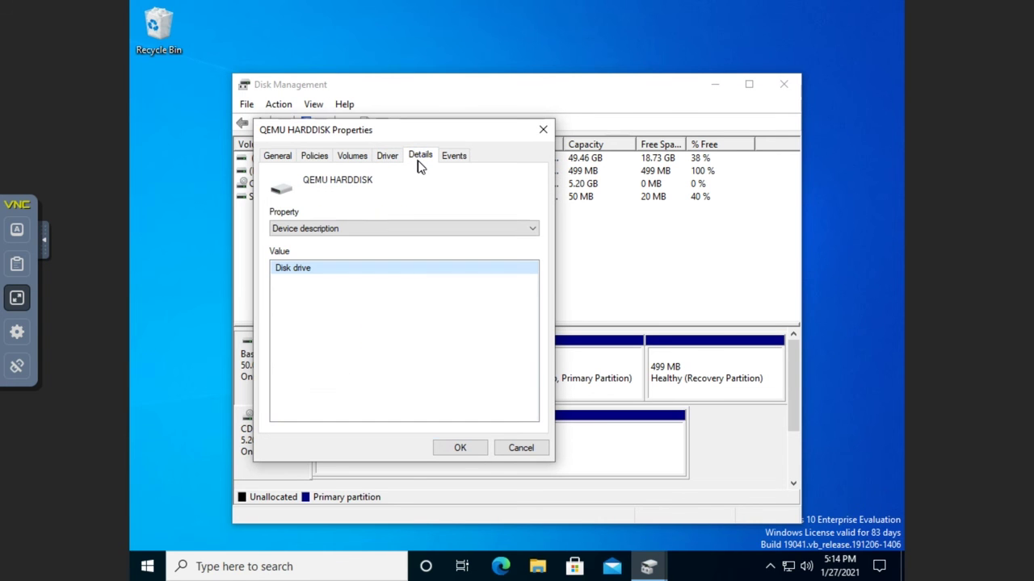
left_click(455, 160)
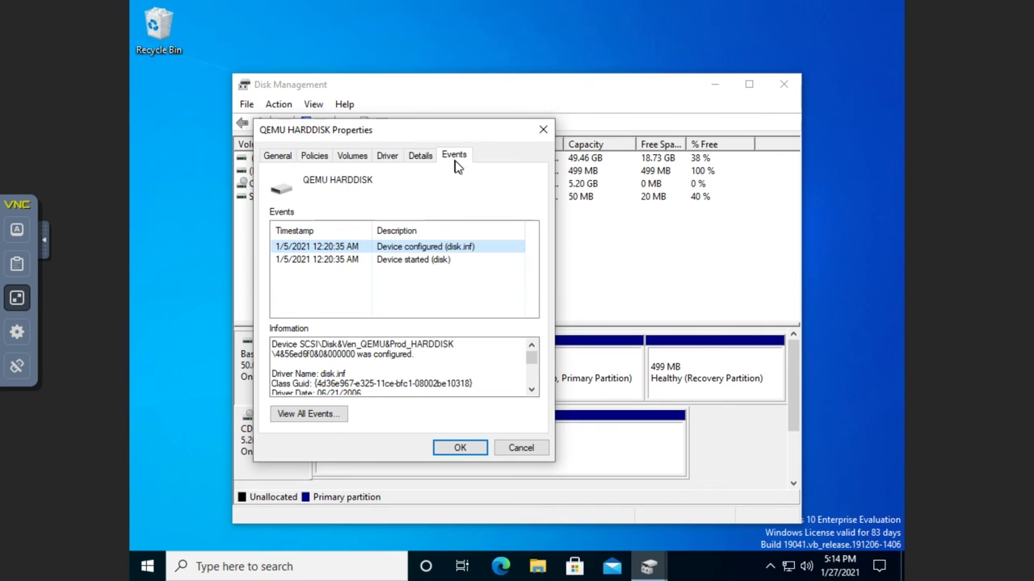
left_click(544, 130)
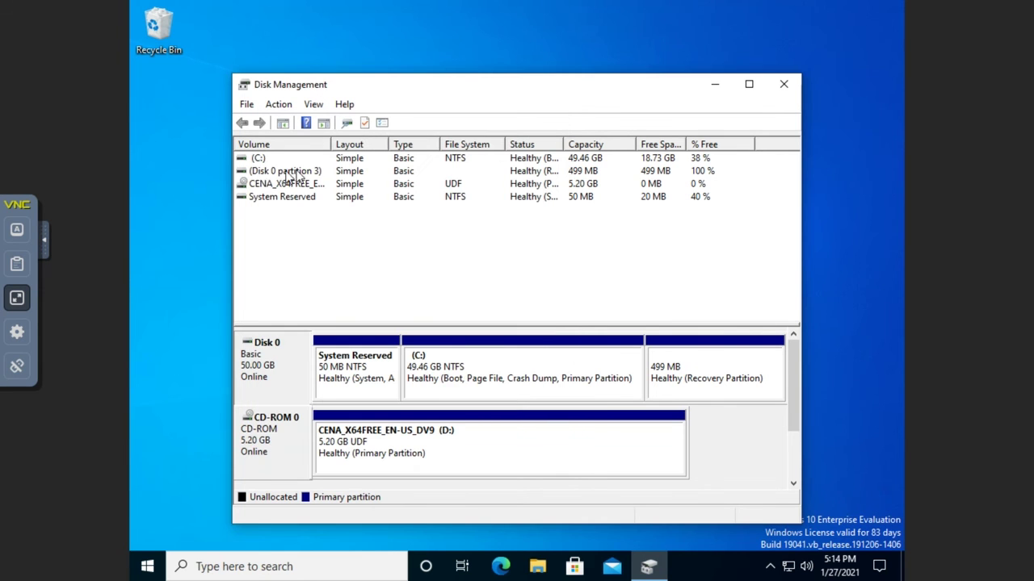
right_click(259, 160)
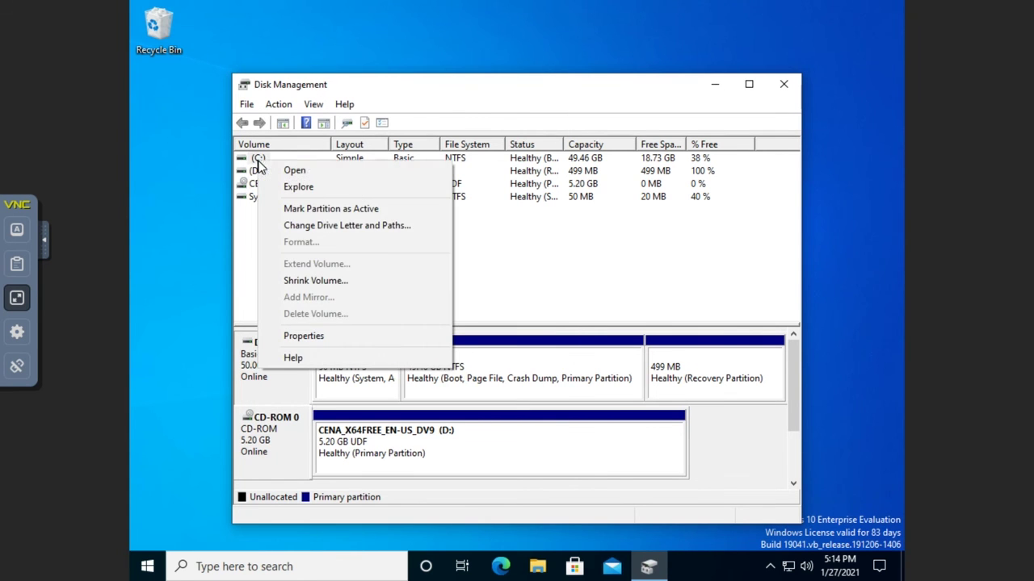
left_click(319, 338)
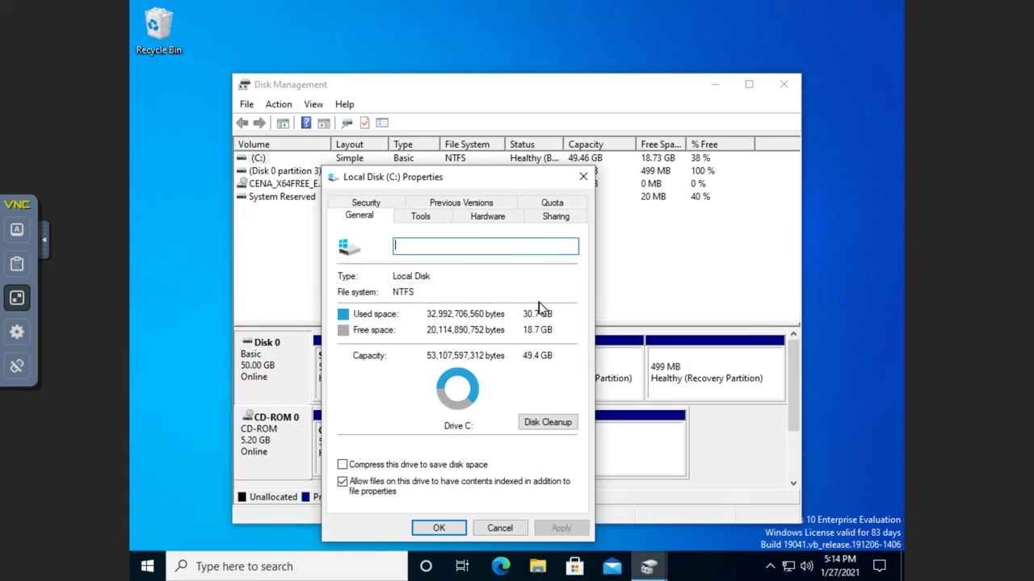
left_click(585, 179)
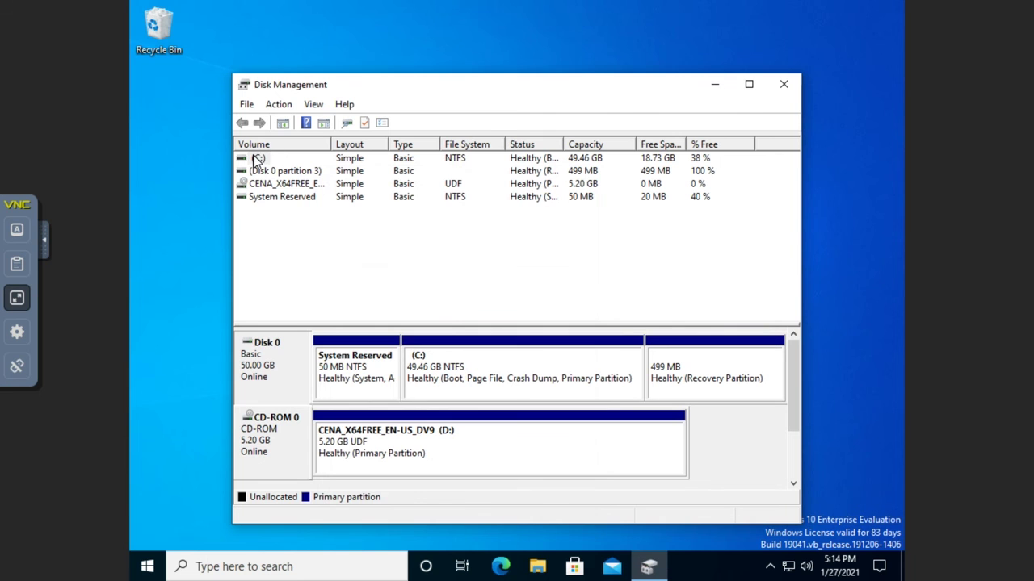
right_click(255, 160)
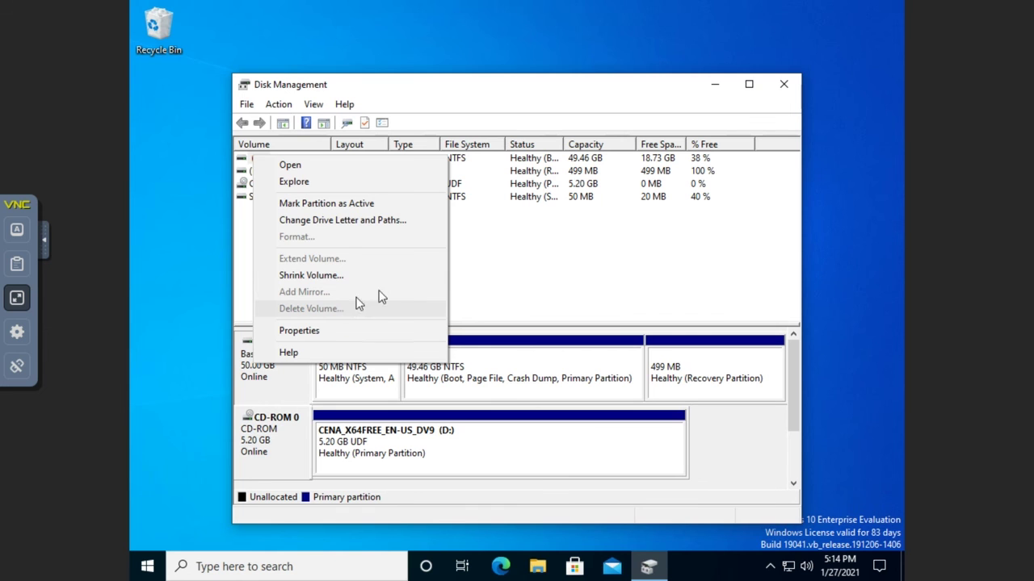
left_click(578, 220)
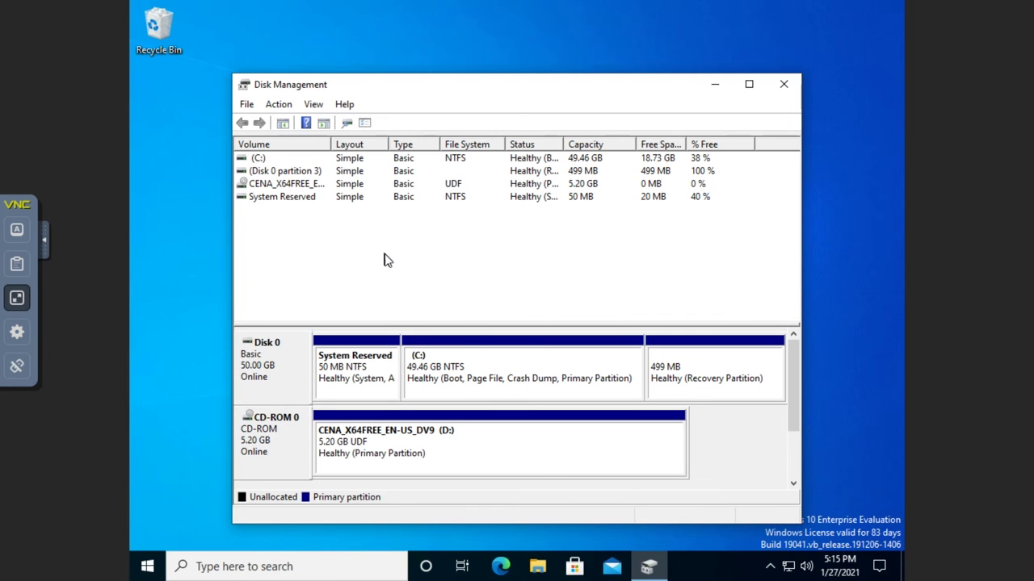